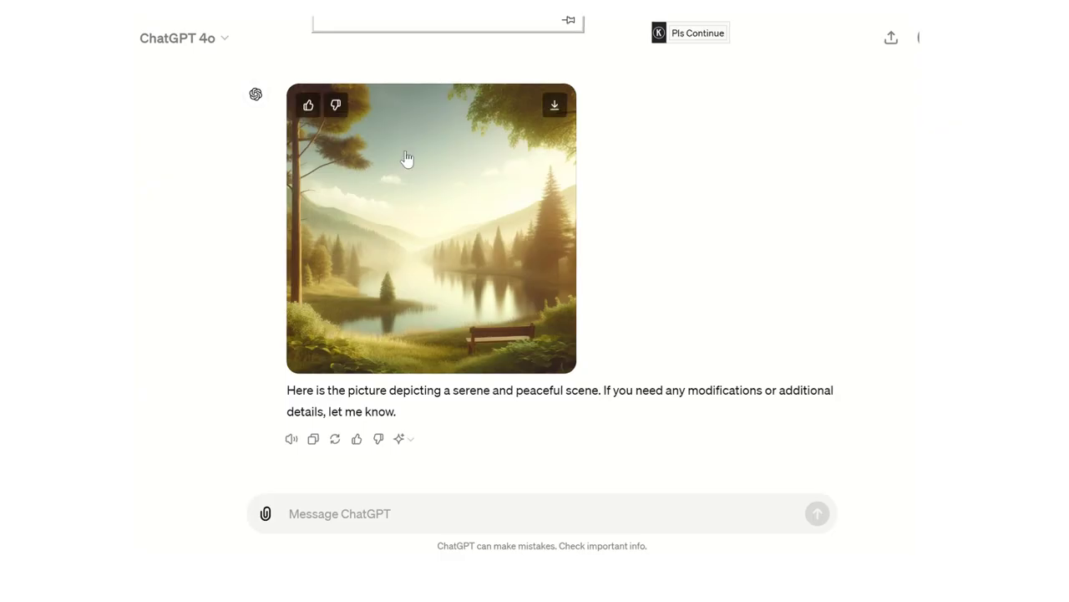
Step: Open the generated lake-and-forest picture in the full-size viewer
{"action": "left_click", "coordinate": [466, 132]}
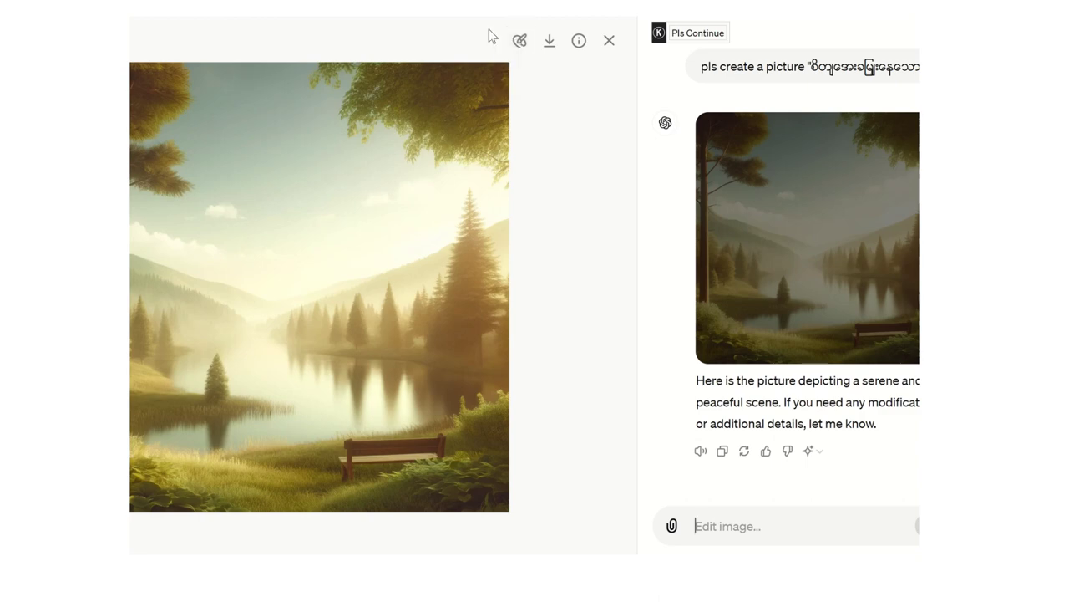
Step: Brush a selection mask over the upper-left sky of the lake picture
{"action": "left_click", "coordinate": [518, 42]}
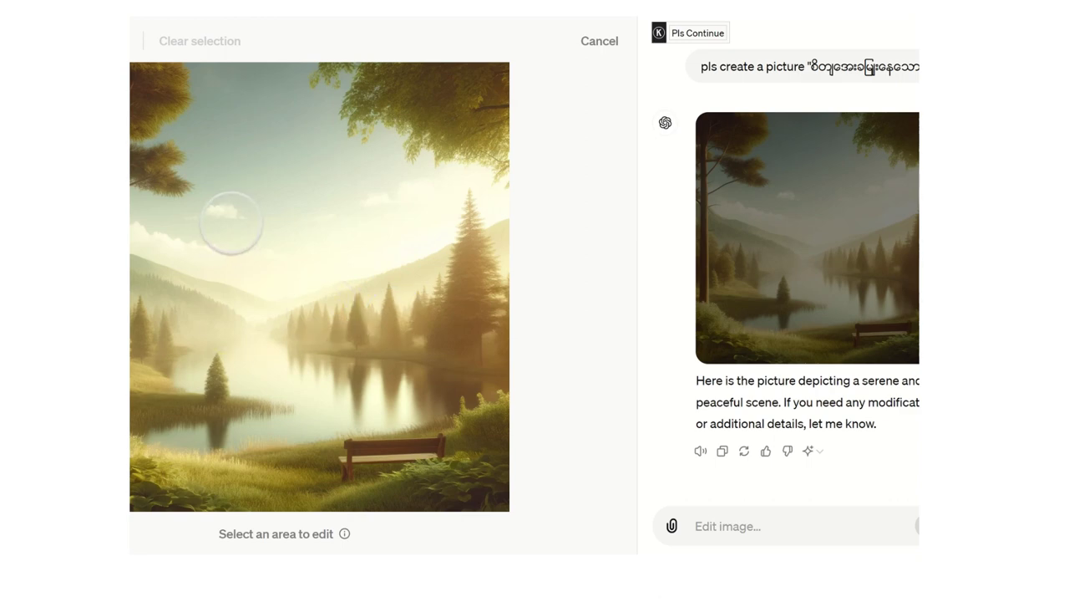
{"action": "left_click_drag", "start_coordinate": [252, 212], "coordinate": [276, 172]}
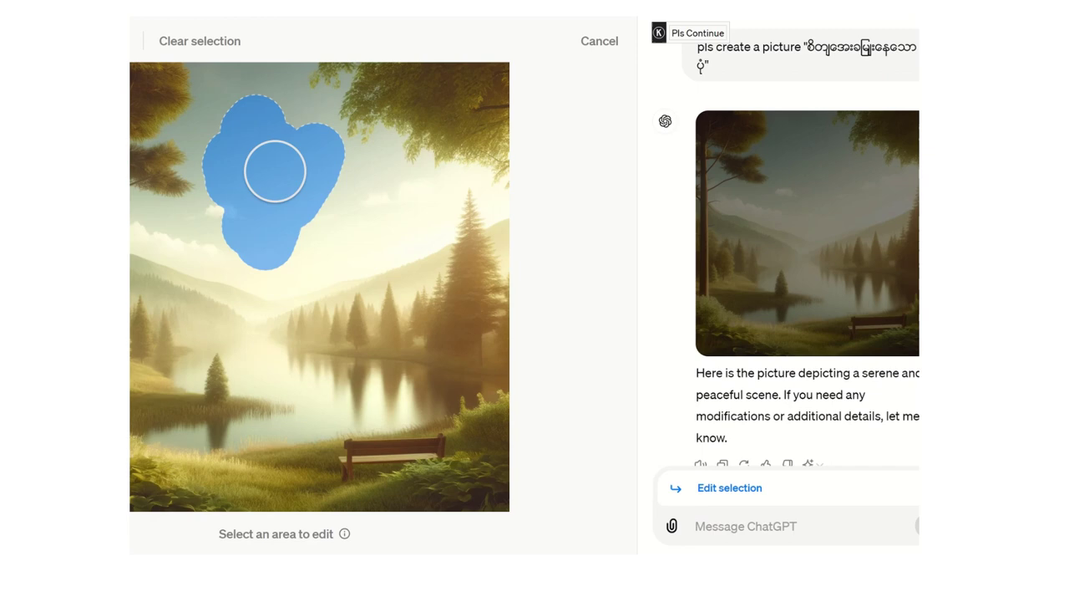
{"action": "scroll", "coordinate": [802, 251], "scroll_direction": "down", "scroll_amount": 1}
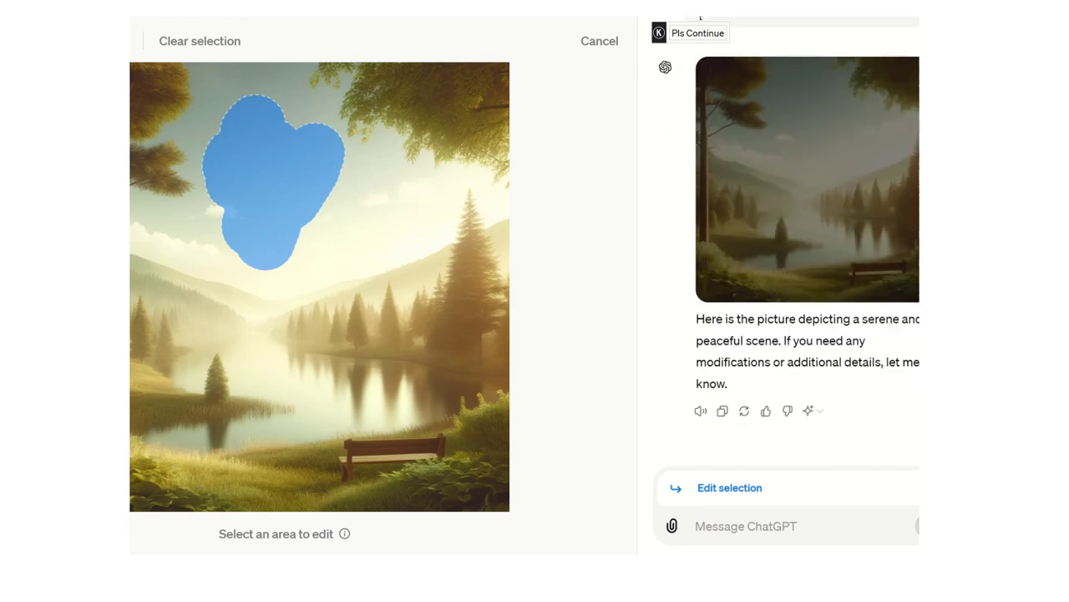
Step: Send the edit request "Cloudy" for the selected sky area
{"action": "left_click", "coordinate": [736, 528]}
{"action": "type", "text": "Clod"}
{"action": "key", "text": "BackSpace"}
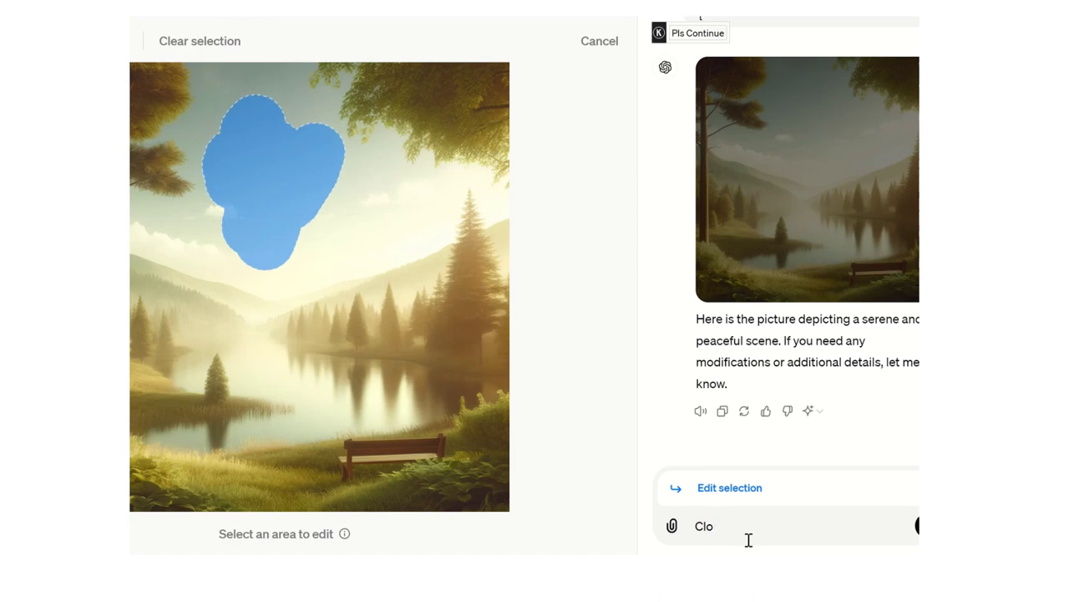
{"action": "type", "text": "udy"}
{"action": "key", "text": "Return"}
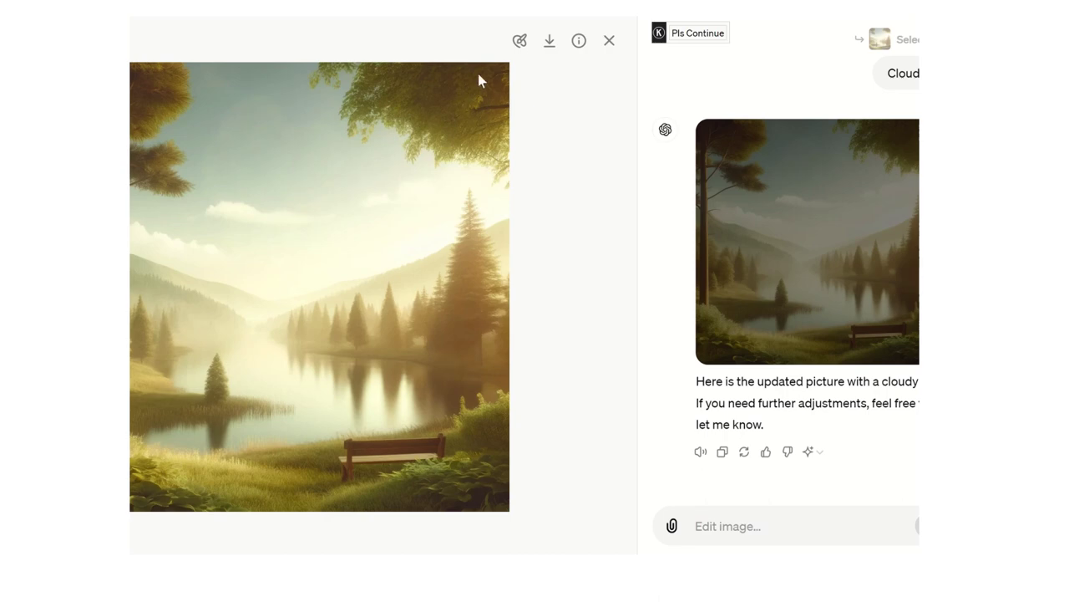
Step: Select a small upper-left sky patch in the cloudy picture for the birds
{"action": "left_click", "coordinate": [519, 40]}
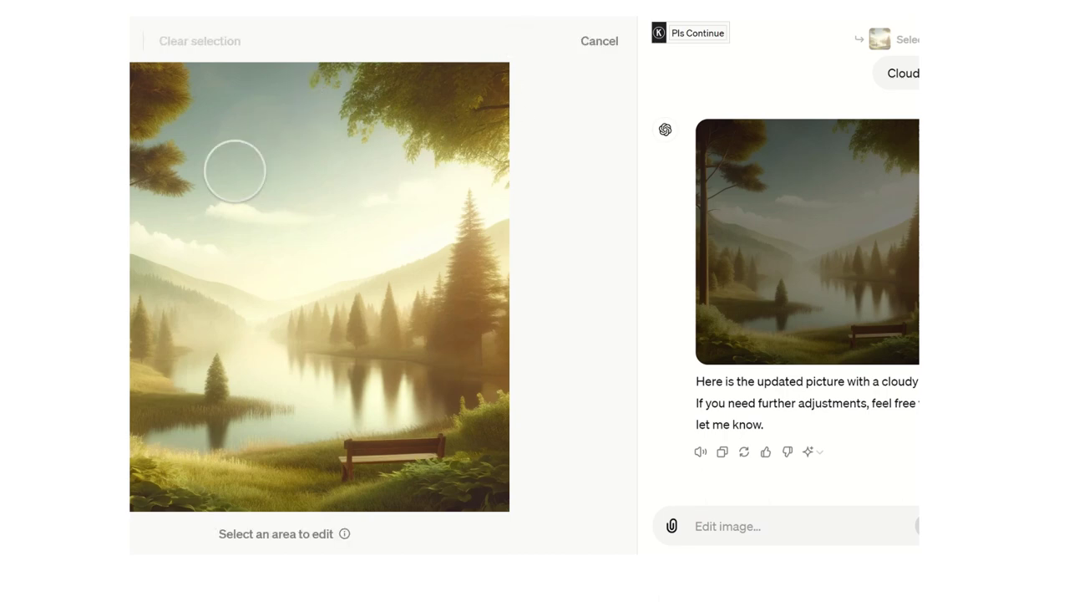
{"action": "mouse_move", "coordinate": [242, 101]}
{"action": "left_mouse_down"}
{"action": "mouse_move", "coordinate": [254, 148]}
{"action": "mouse_move", "coordinate": [257, 125]}
{"action": "left_mouse_up"}
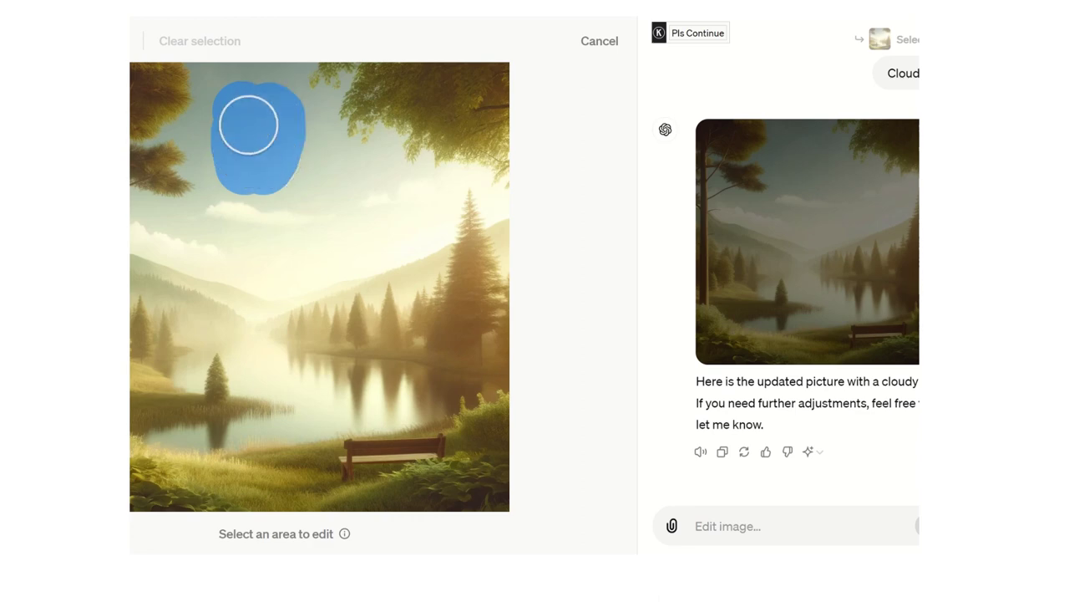
{"action": "left_click", "coordinate": [757, 526]}
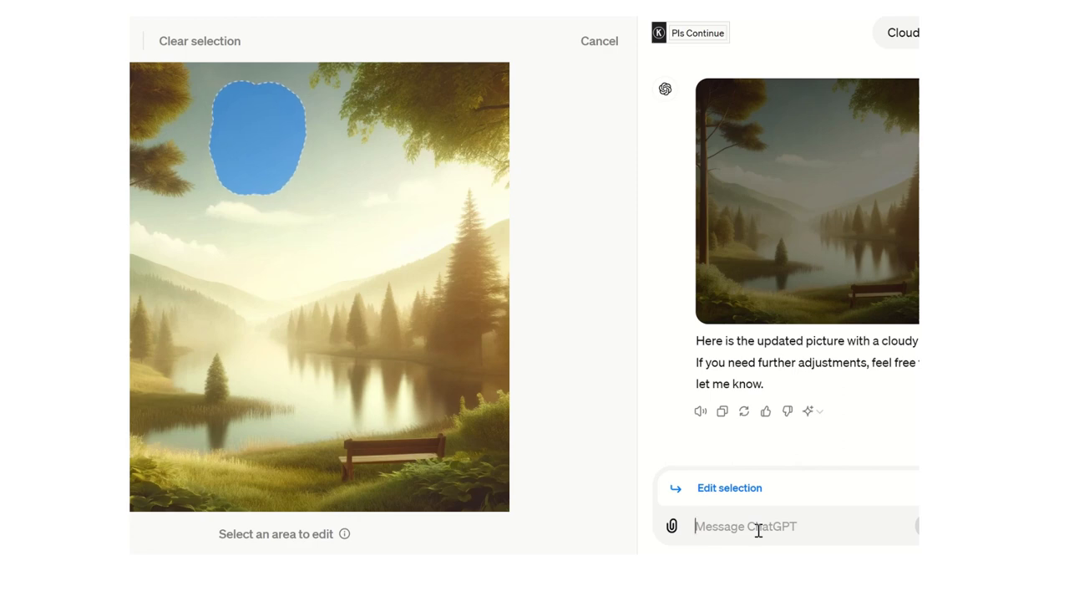
{"action": "type", "text": "pol"}
Step: Send the request "pls add 4 birds" for the selected sky patch
{"action": "key", "text": "BackSpace"}
{"action": "type", "text": "add "}
{"action": "type", "text": "mor"}
{"action": "type", "text": "bir"}
{"action": "type", "text": "s"}
{"action": "key", "text": "Return"}
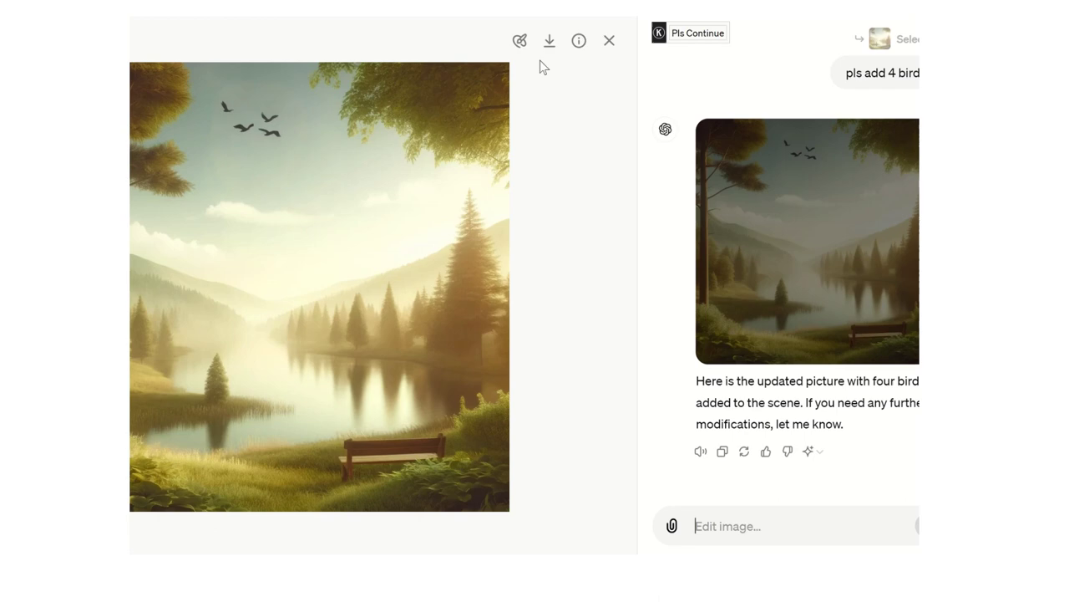
Step: Download the final lake picture with four birds in the sky
{"action": "left_click", "coordinate": [550, 40]}
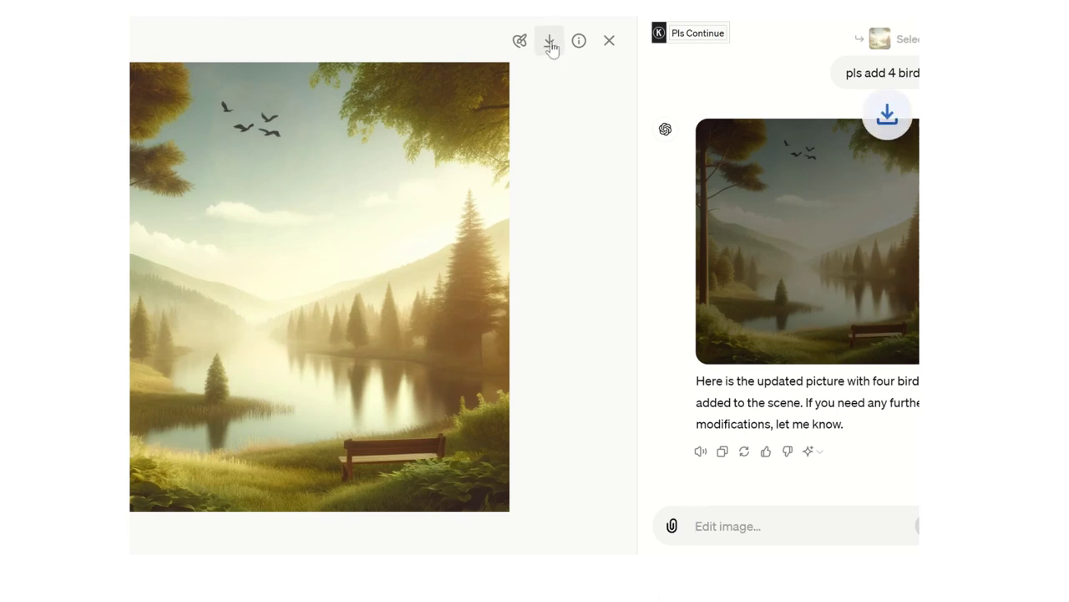